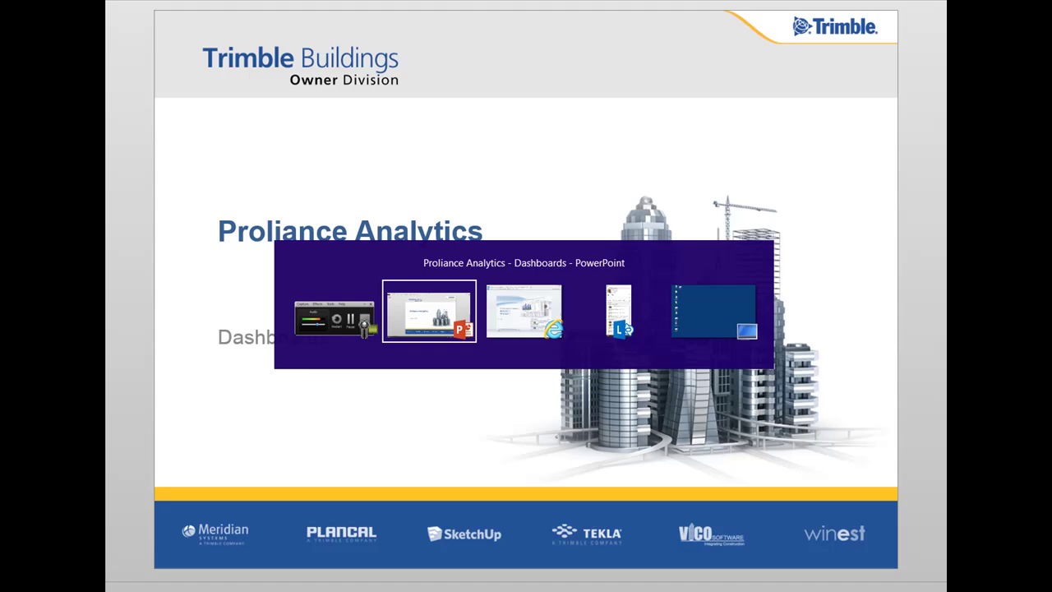
key("alt+Tab")
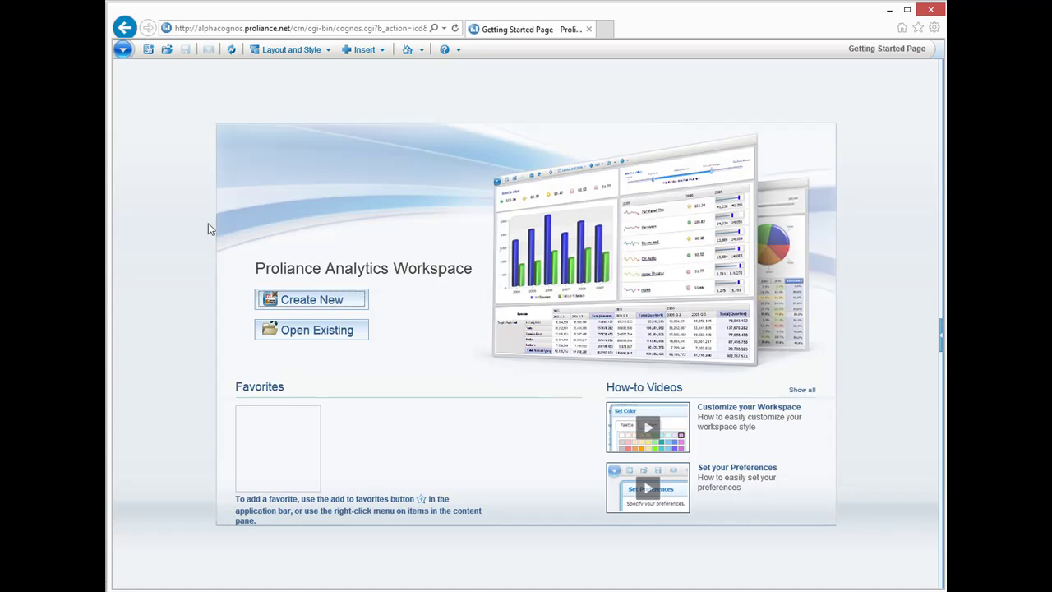
Create a new blank workspace from the Getting Started page.
left_click(300, 301)
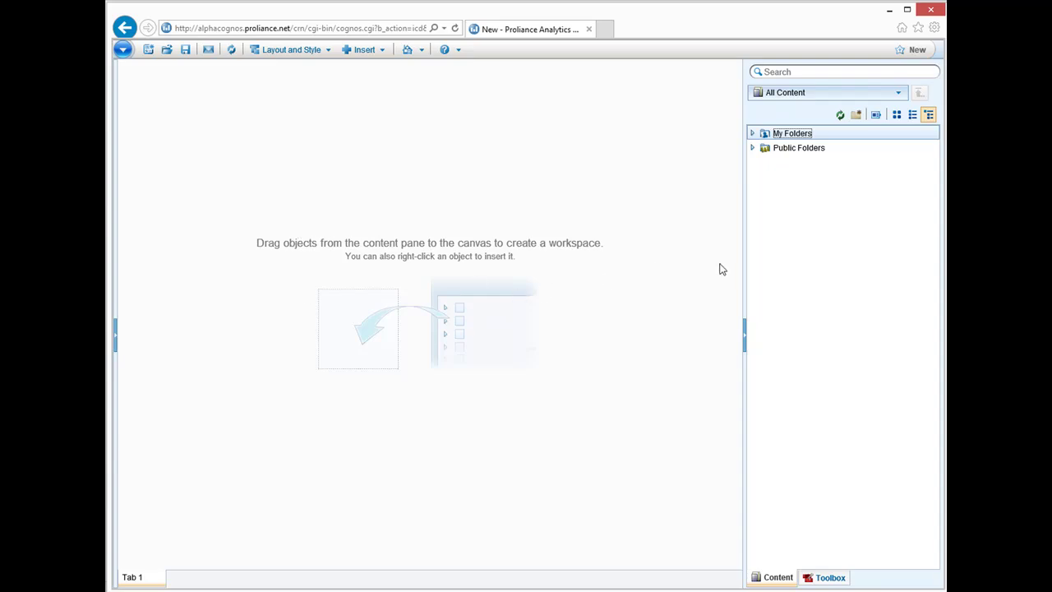
Expand Public Folders > System Content > Dashboard Widgets > Budget & Cost and widen the content library.
left_click(754, 151)
left_click(765, 177)
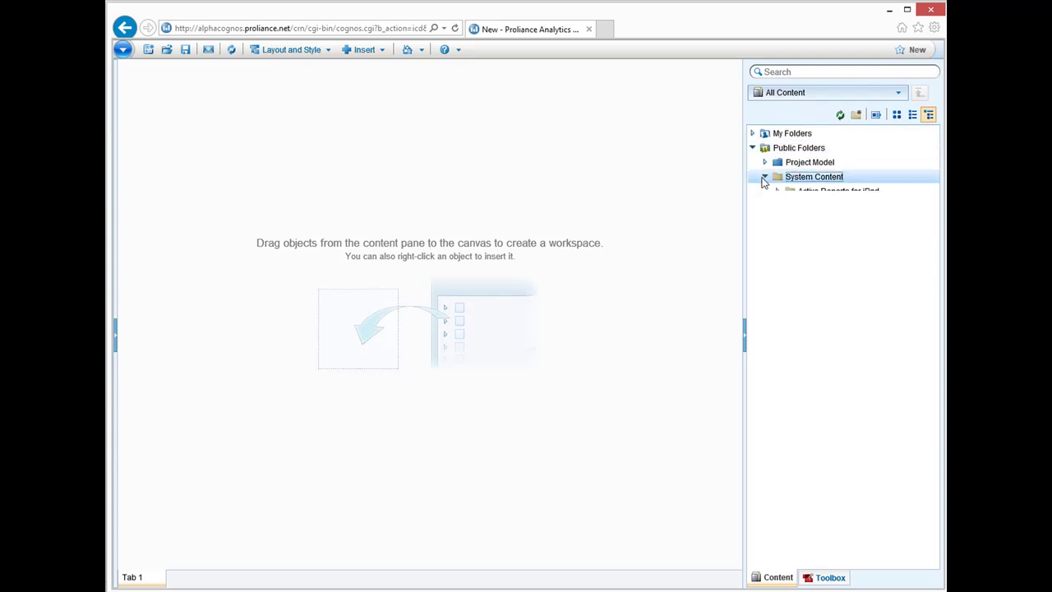
left_click(778, 206)
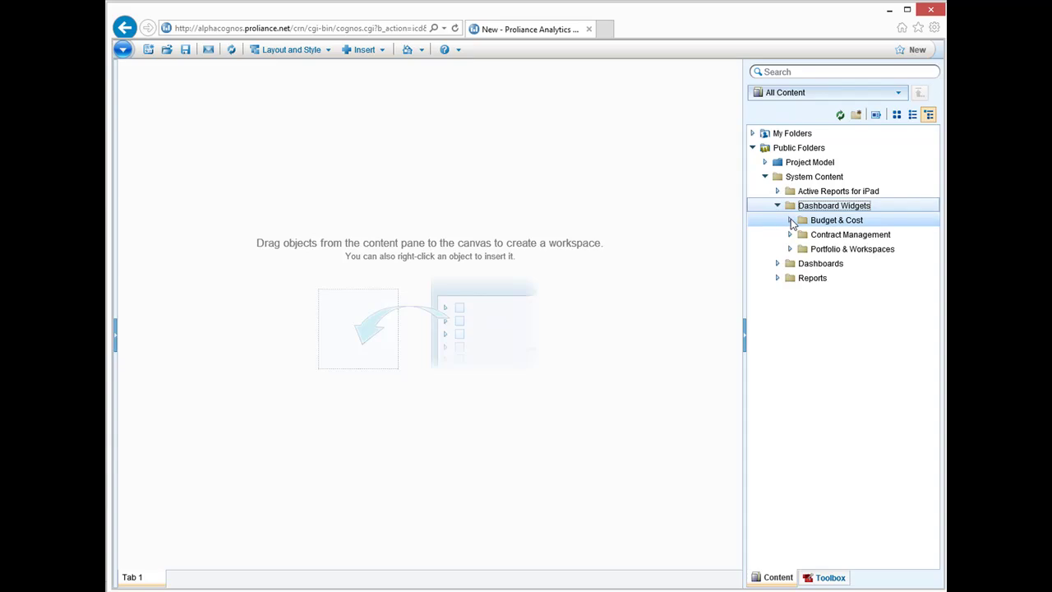
left_click(791, 220)
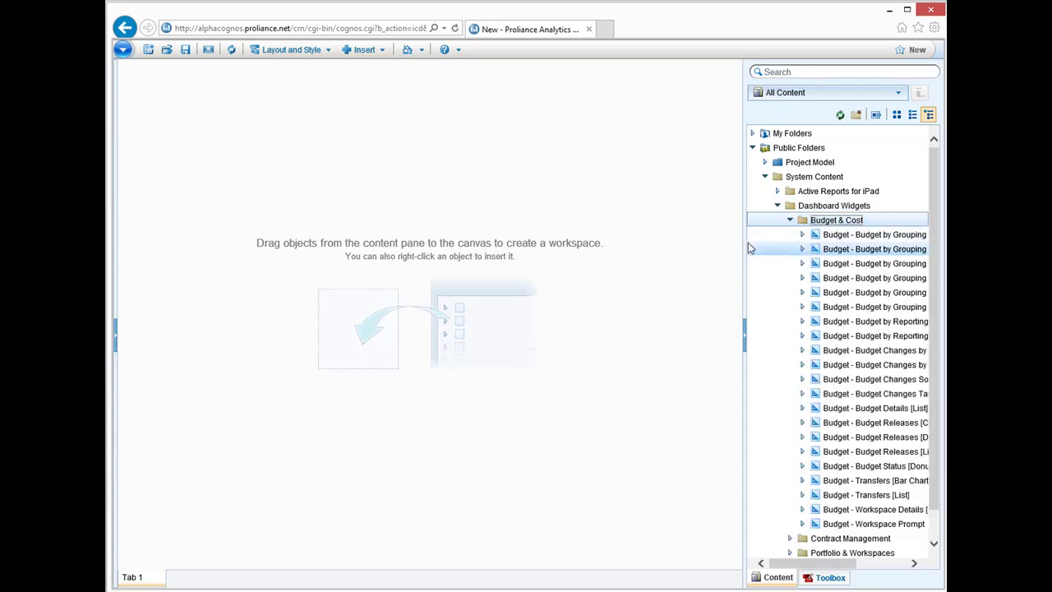
left_click_drag(746, 243, 716, 247)
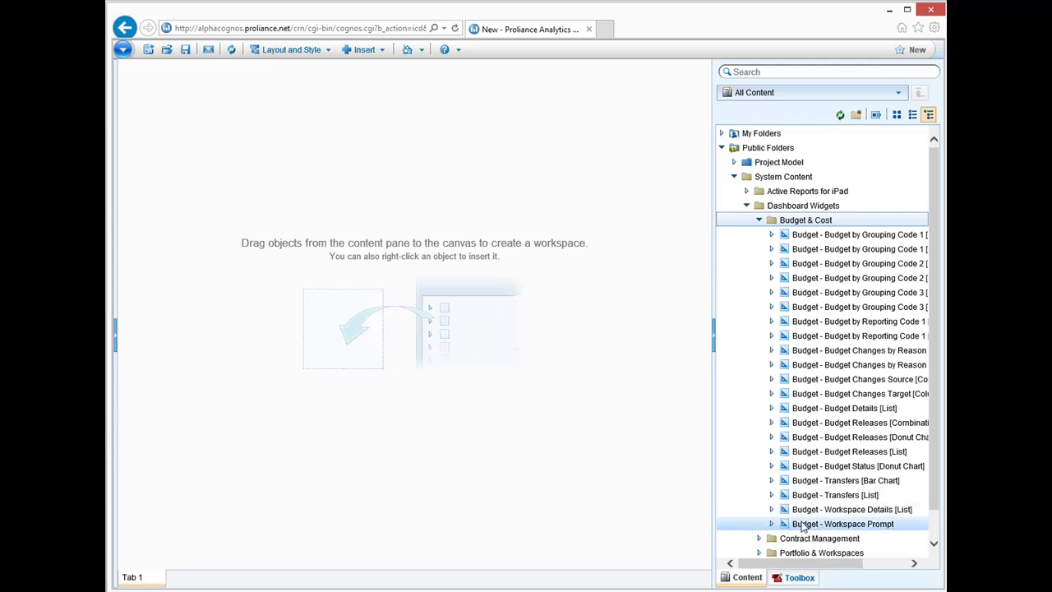
Place the Budget - Workspace Prompt on the canvas and set it to 0015: Lakewood Retail Commons.
left_click_drag(803, 527, 161, 80)
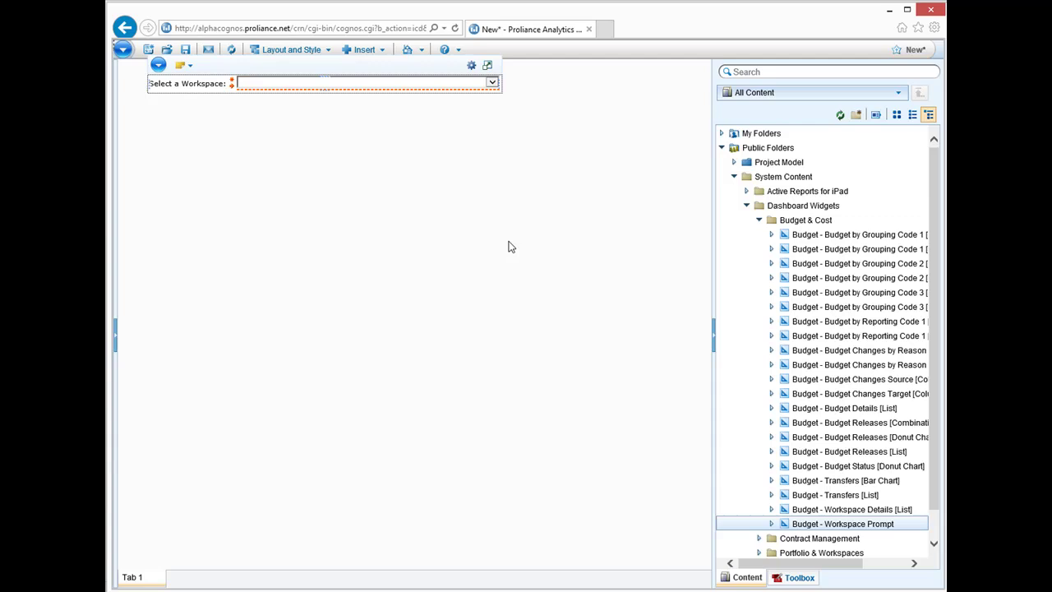
left_click(491, 83)
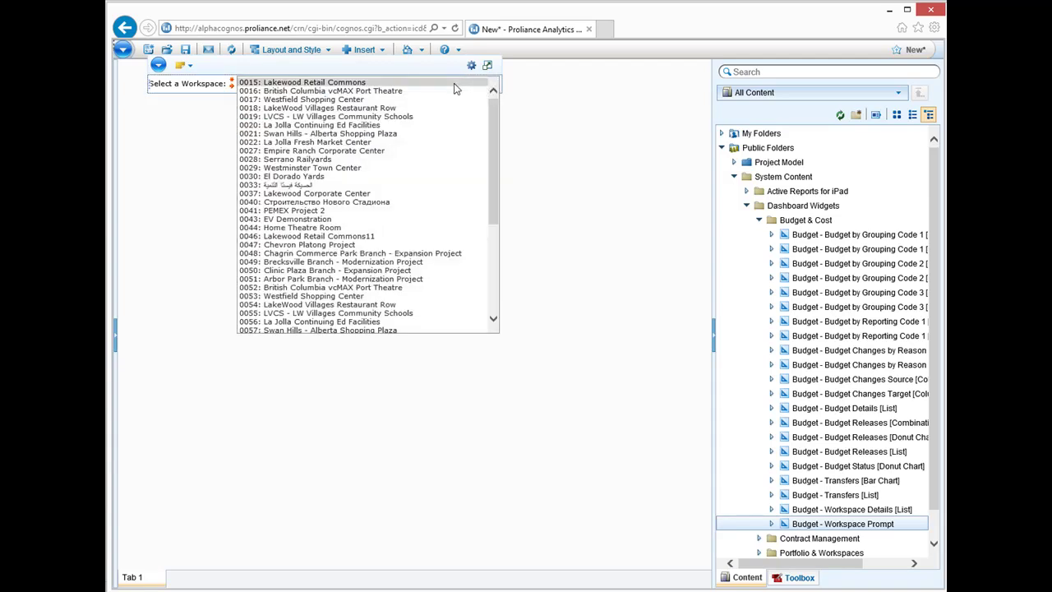
left_click(458, 83)
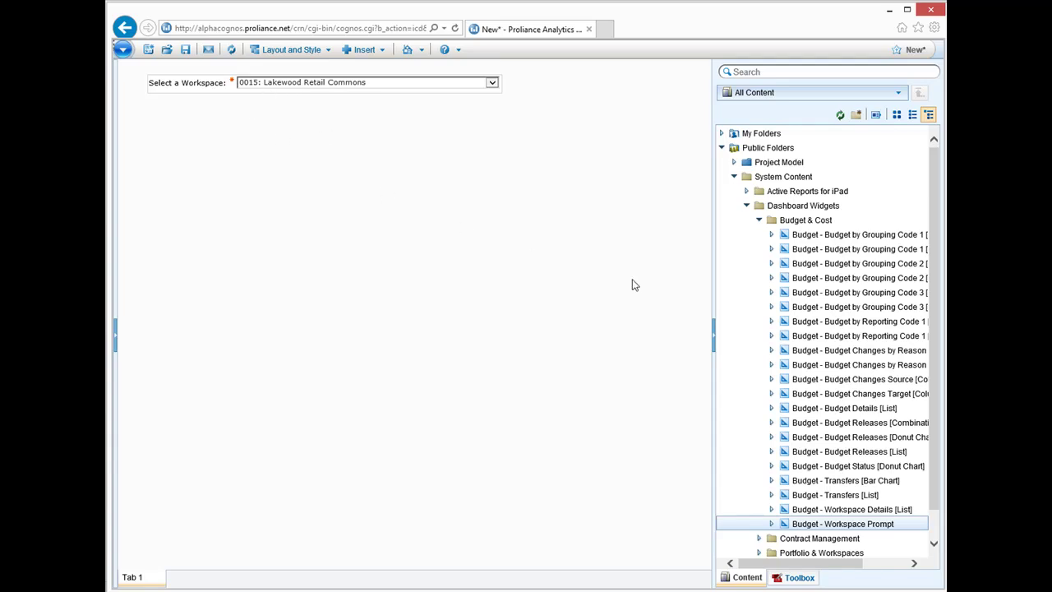
Drop the Grouping Code 2 donut chart on the canvas, with the Reporting Code 1 bar chart beneath it.
left_click_drag(712, 284, 652, 282)
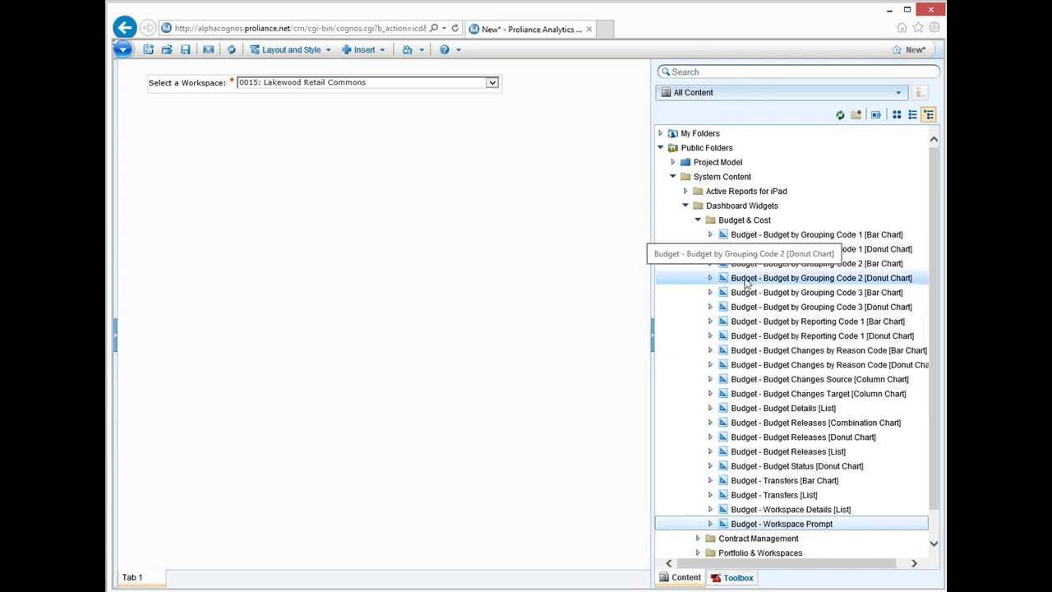
left_click_drag(746, 282, 156, 114)
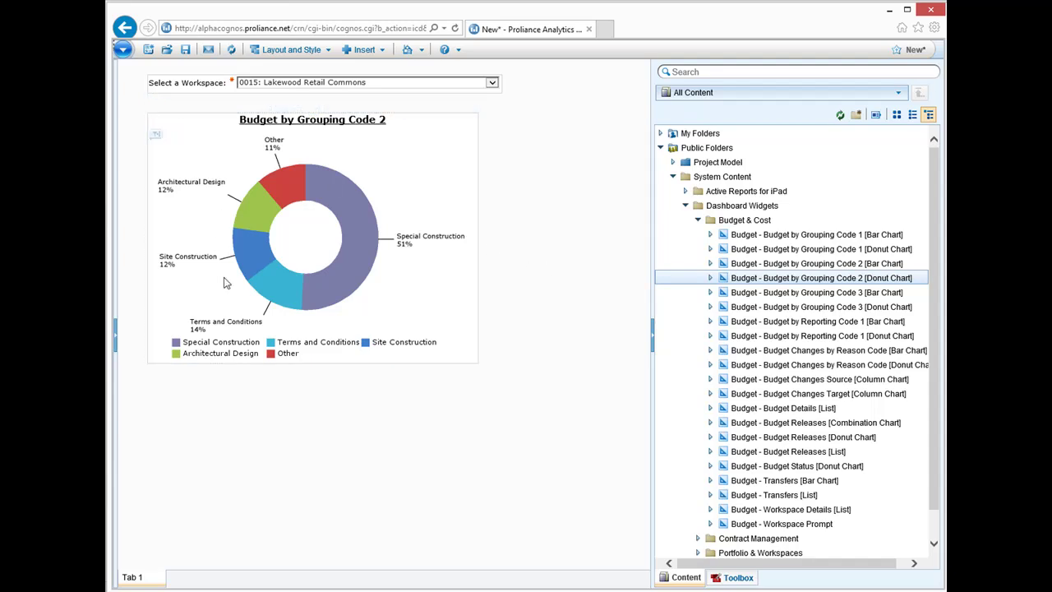
mouse_move(293, 309)
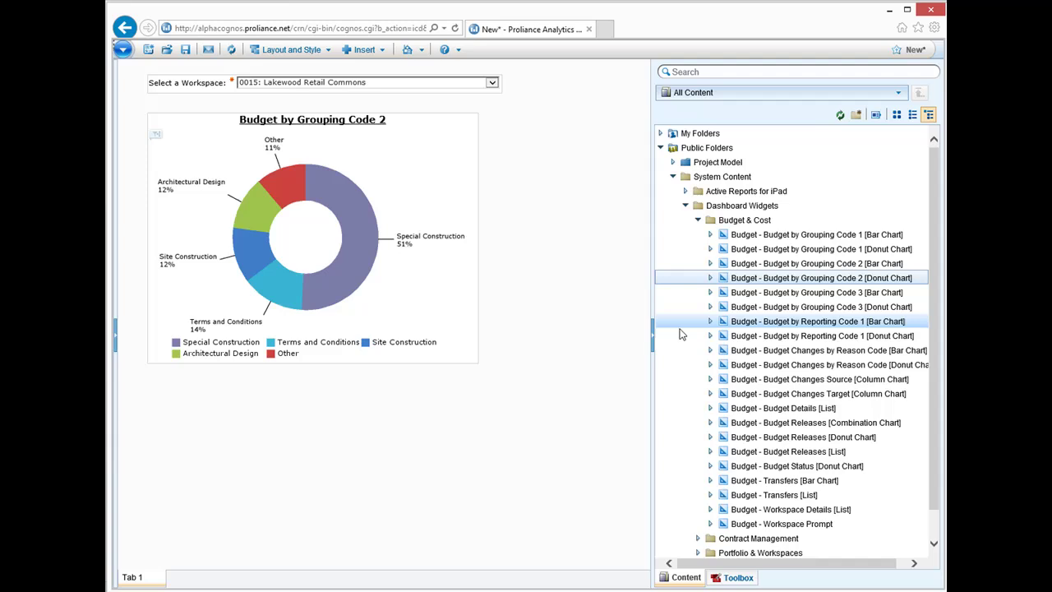
left_click_drag(724, 325, 156, 374)
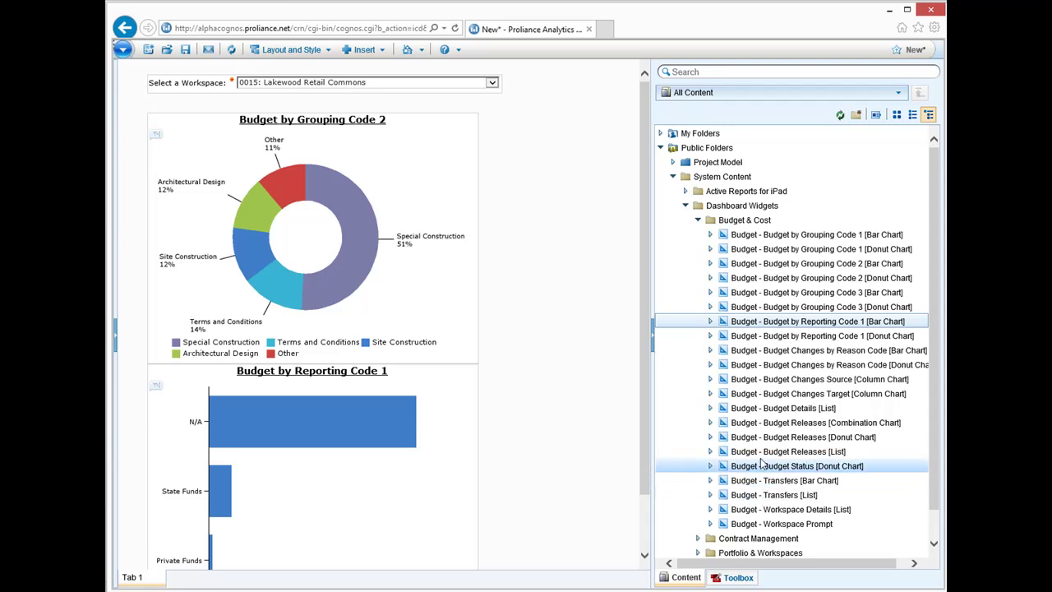
Stack the Budget Releases list, Budget Details totals and Transfers bar chart in a column beside the charts.
left_click_drag(758, 453, 490, 115)
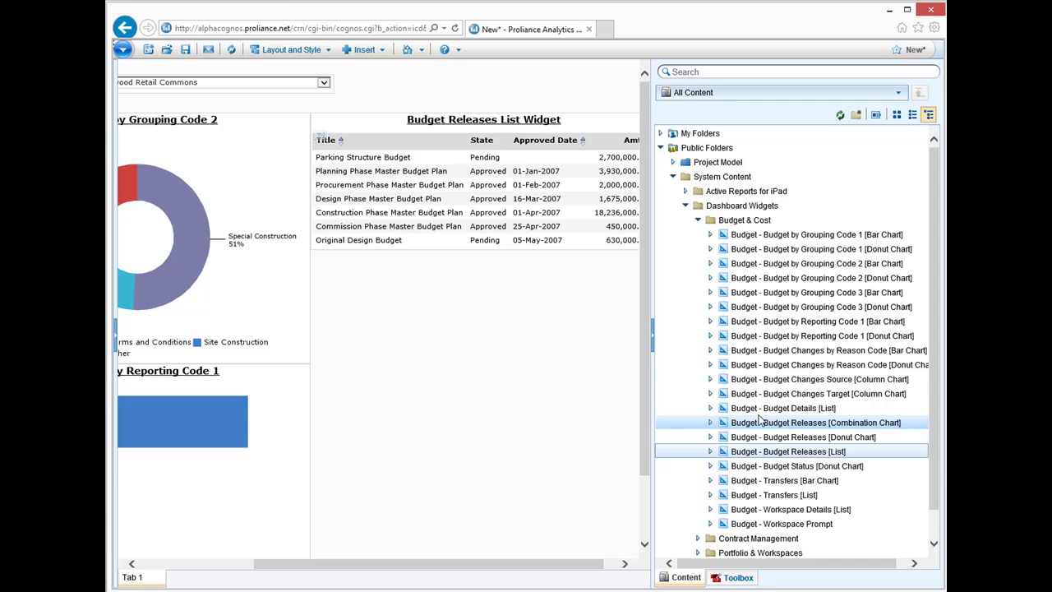
left_click_drag(762, 416, 322, 266)
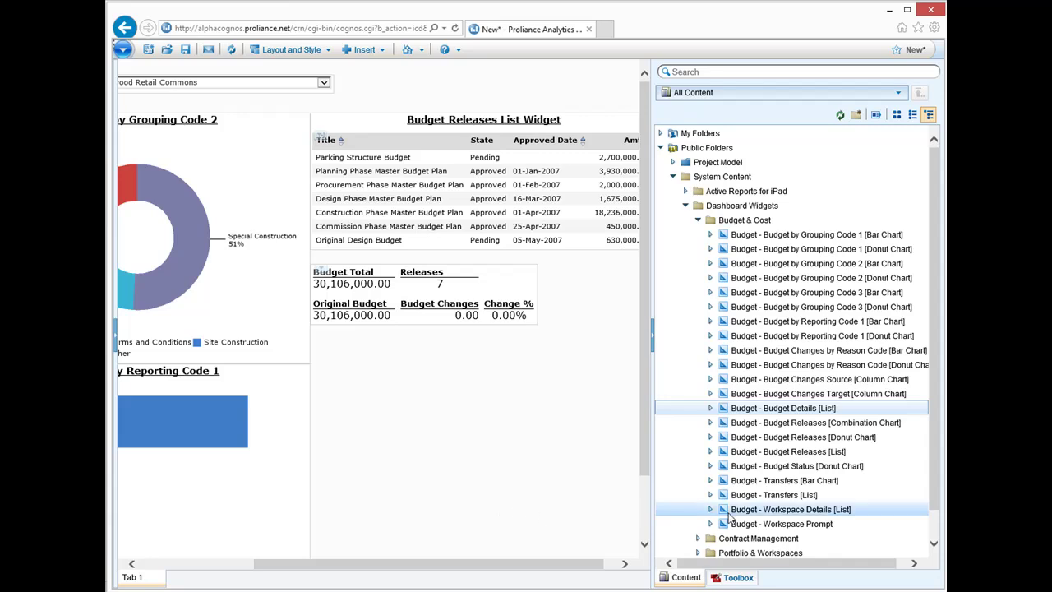
left_click_drag(728, 482, 327, 351)
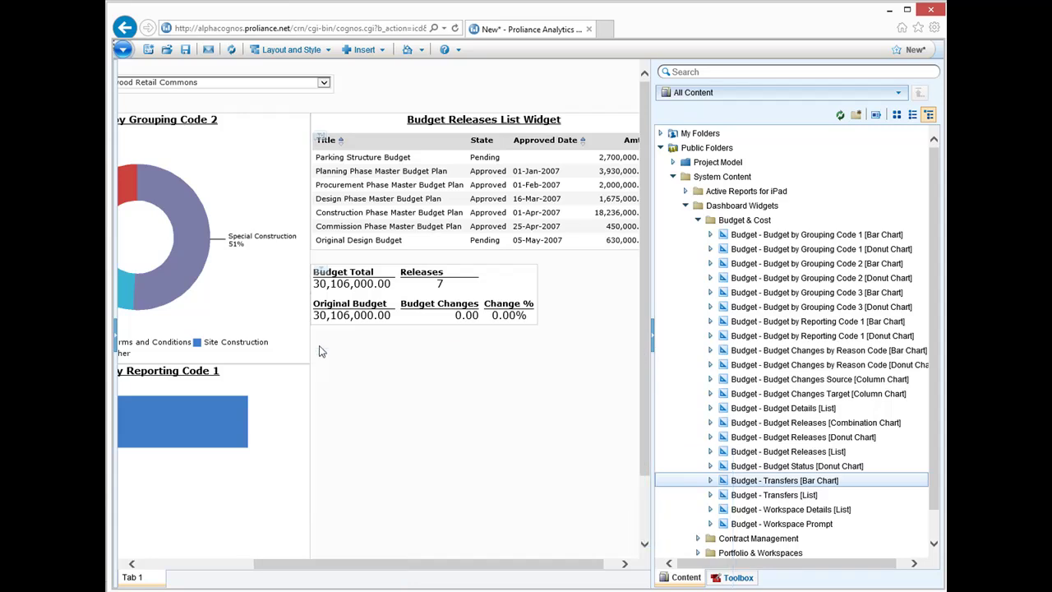
left_click(656, 352)
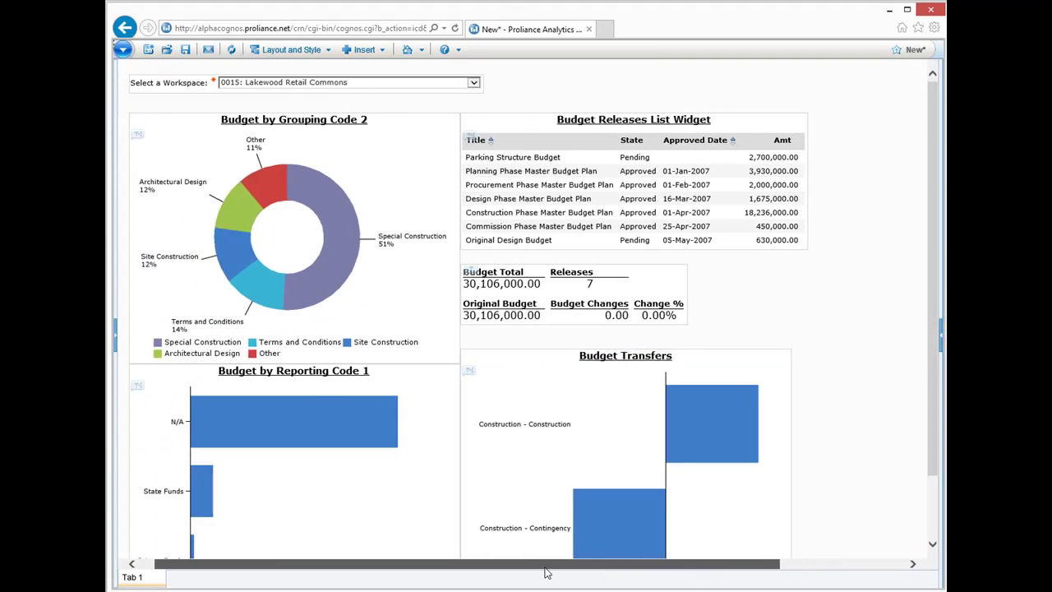
left_click_drag(932, 327, 933, 333)
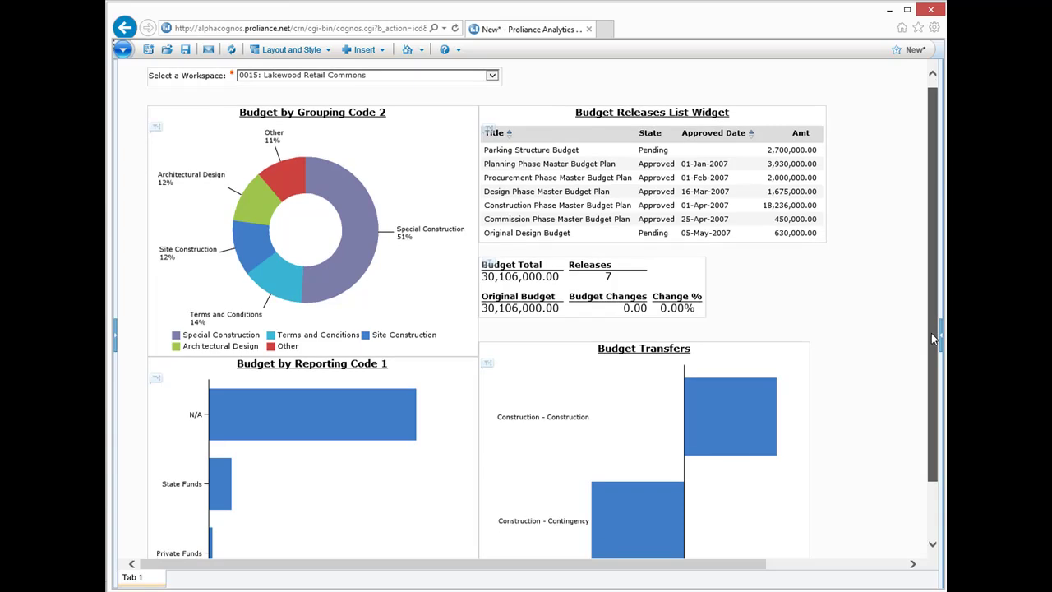
left_click(492, 76)
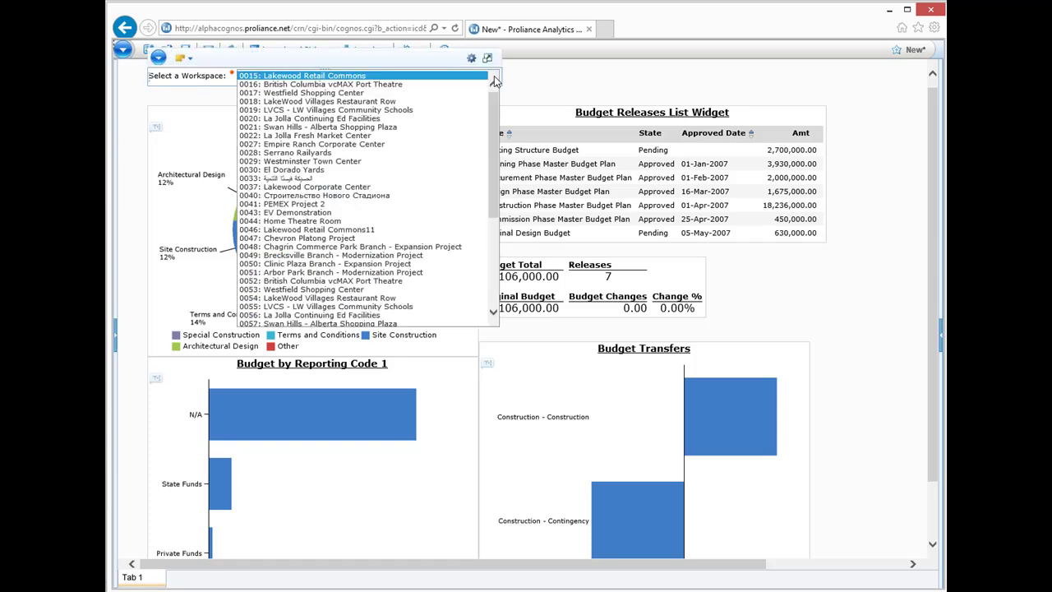
left_click(466, 110)
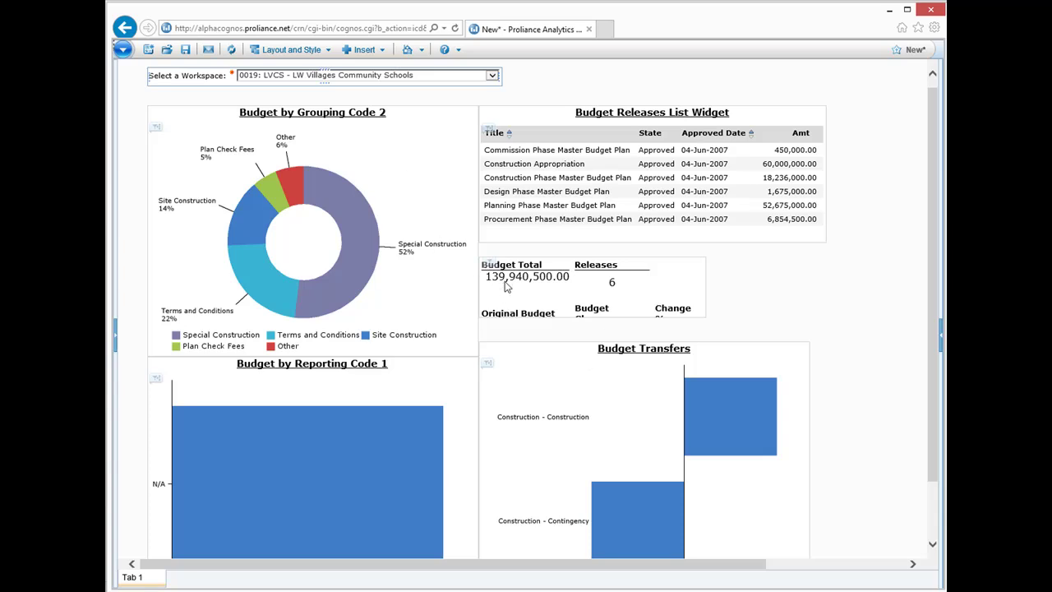
left_click(493, 76)
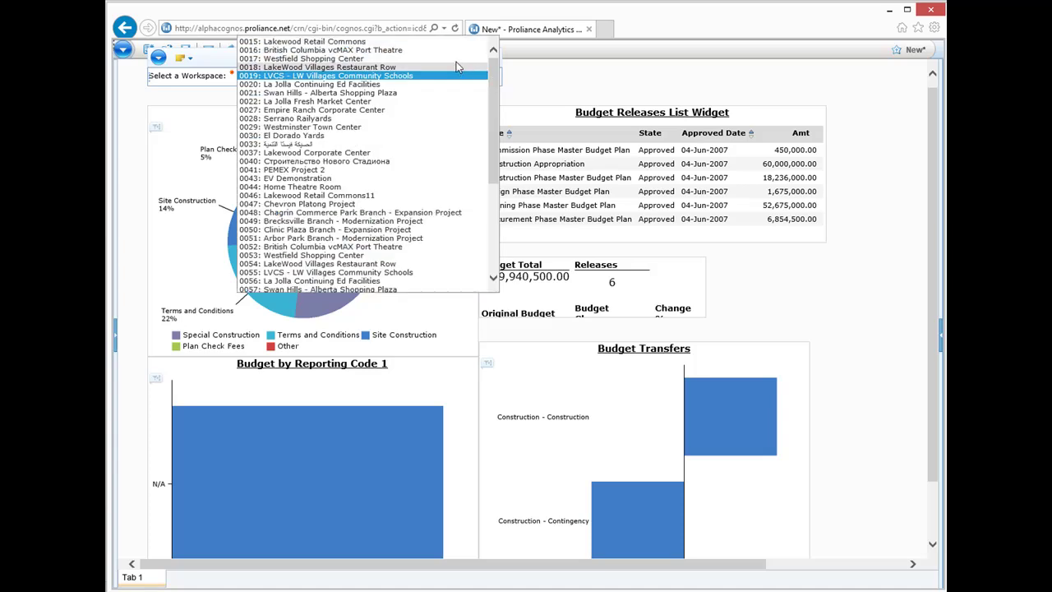
left_click(442, 43)
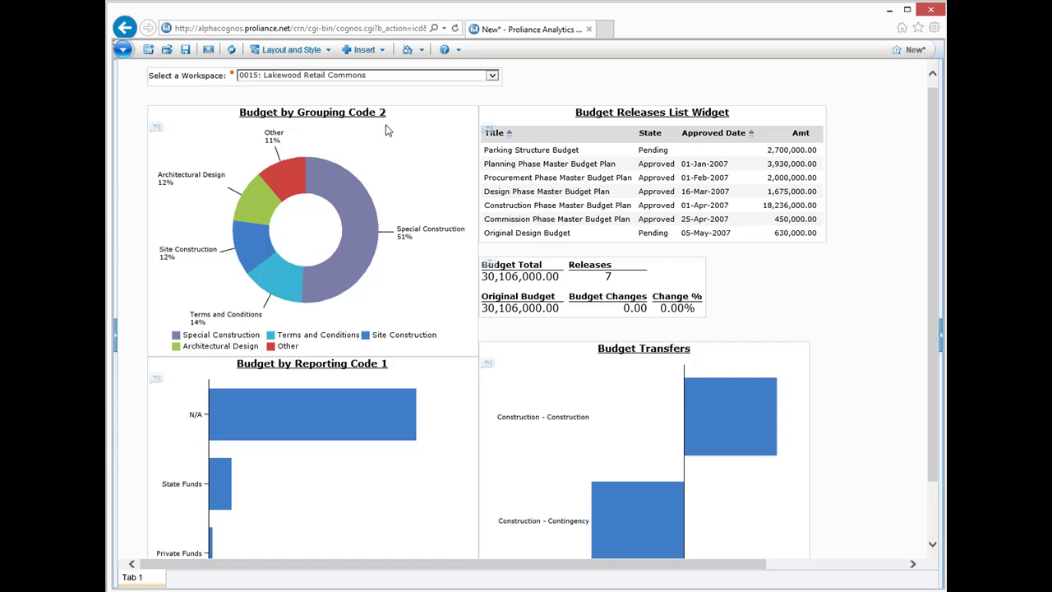
left_click(421, 49)
Export the Budget by Grouping Code 2 donut to PDF, then open and close the downloaded file.
left_click(158, 96)
left_click(158, 96)
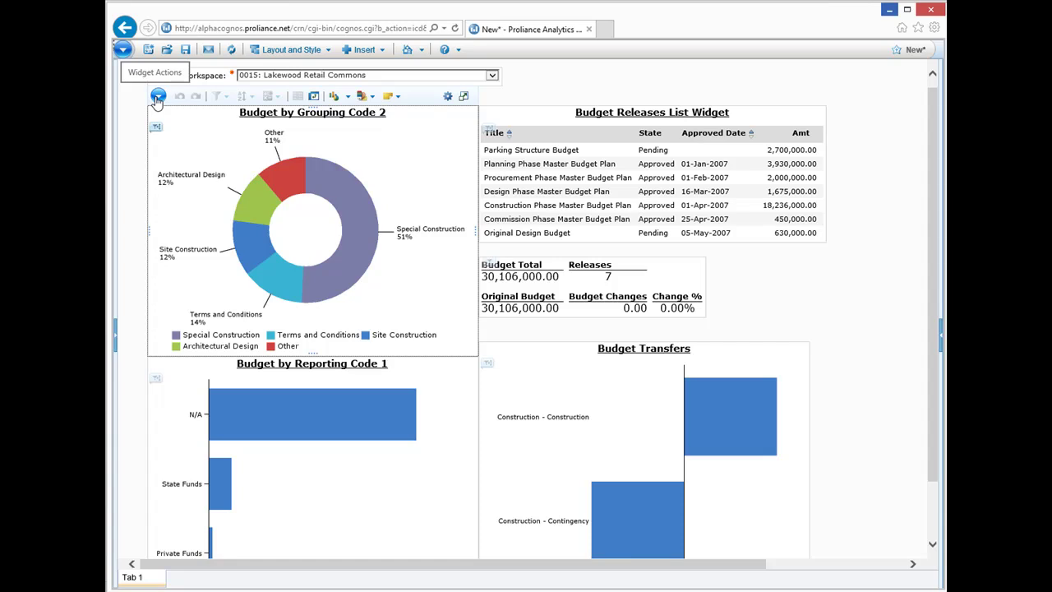
left_click(158, 96)
mouse_move(162, 140)
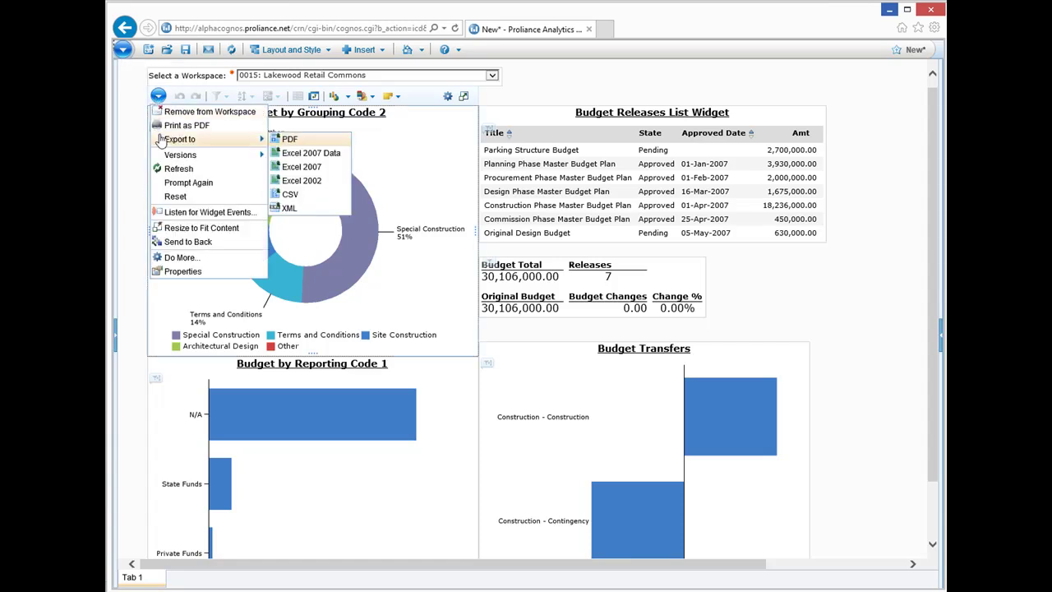
left_click(287, 139)
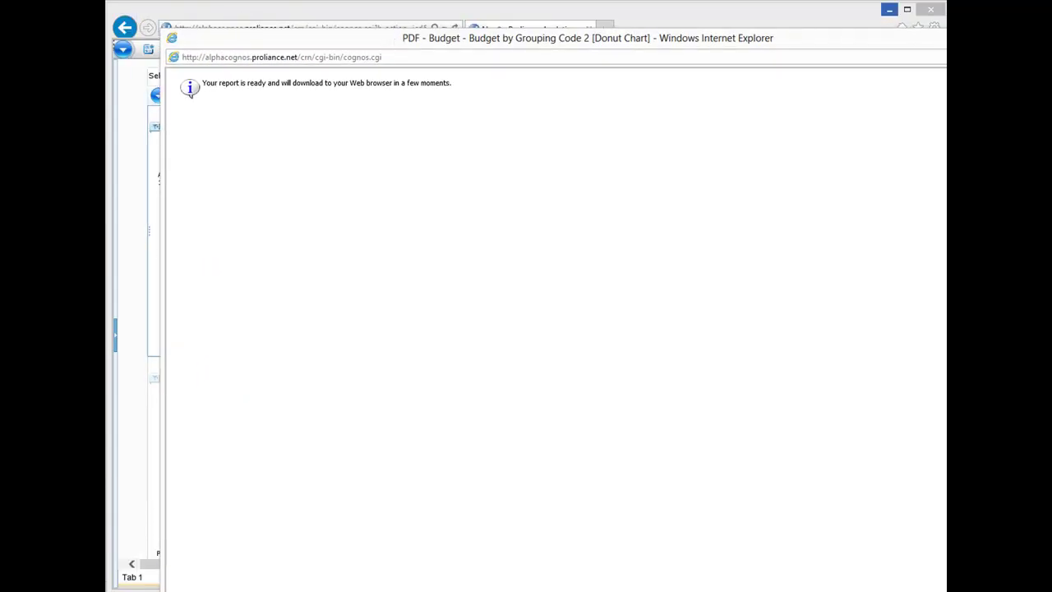
left_click(703, 579)
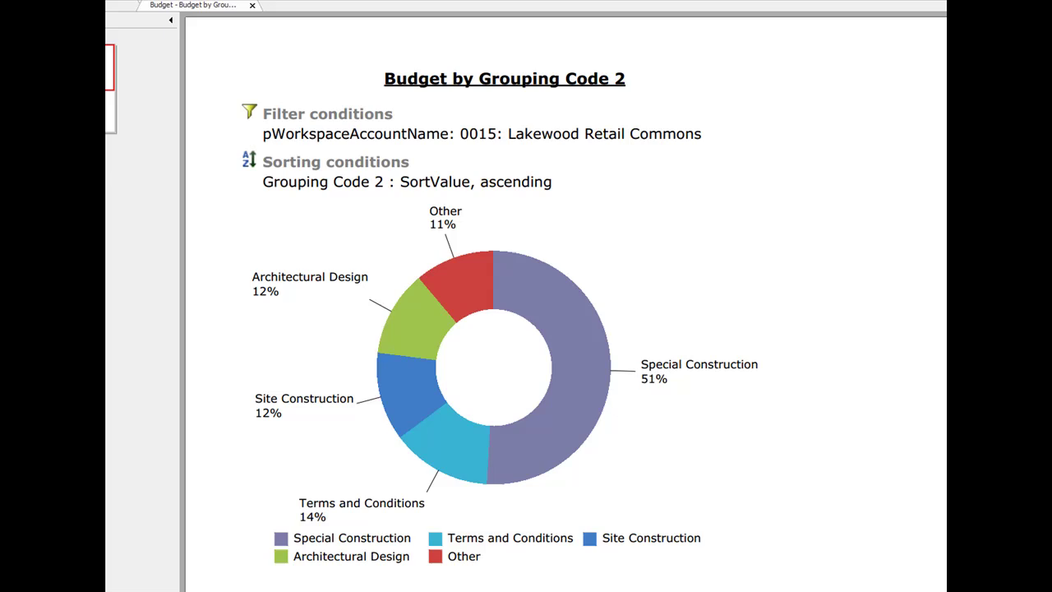
key("alt+F4")
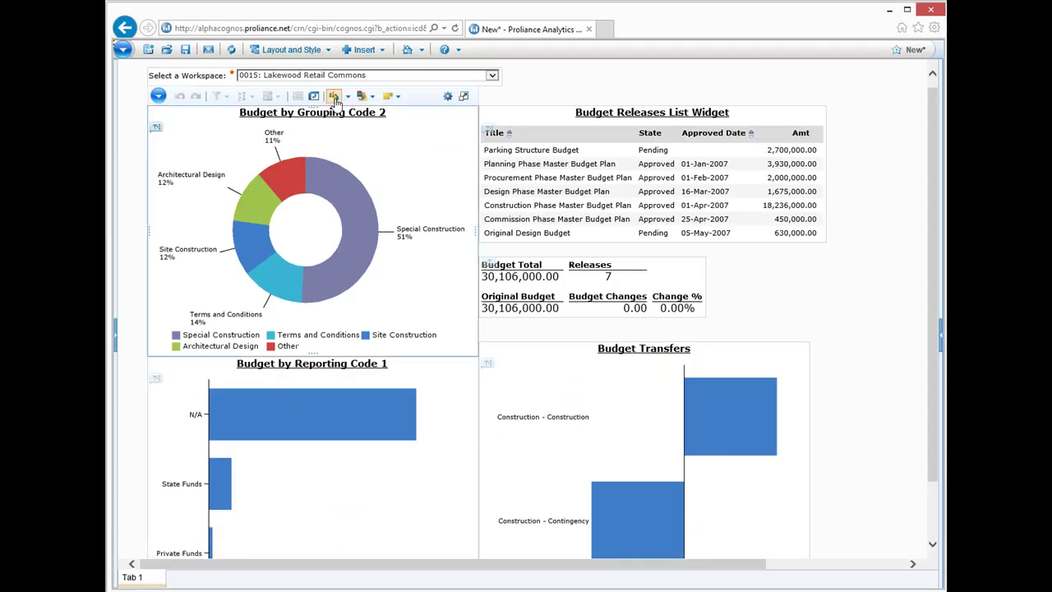
Switch the Grouping Code 2 donut to a column chart and export the Budget Releases list as Excel 2007 Data.
left_click(334, 97)
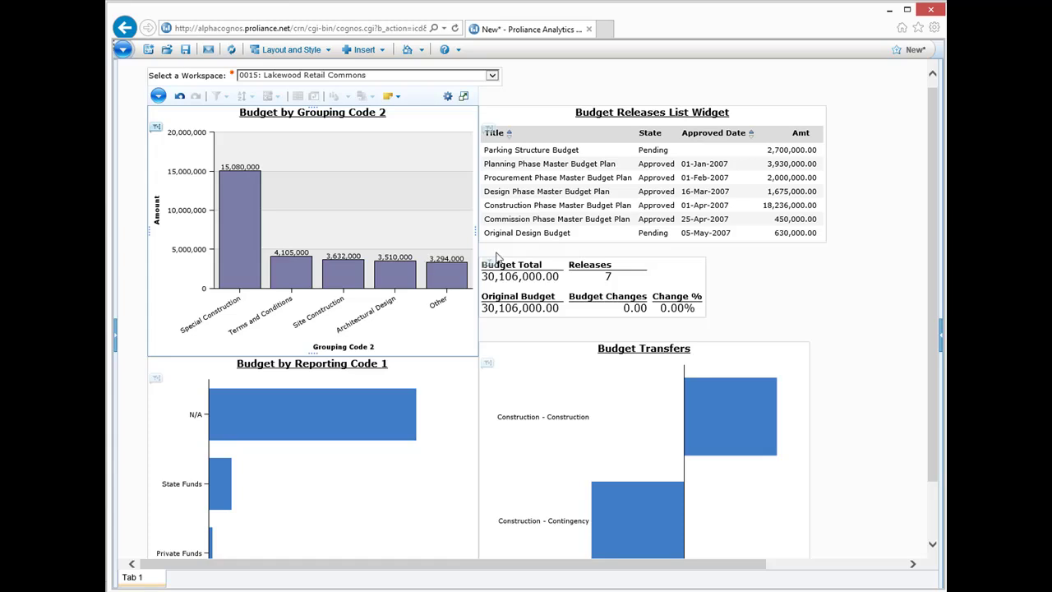
mouse_move(556, 139)
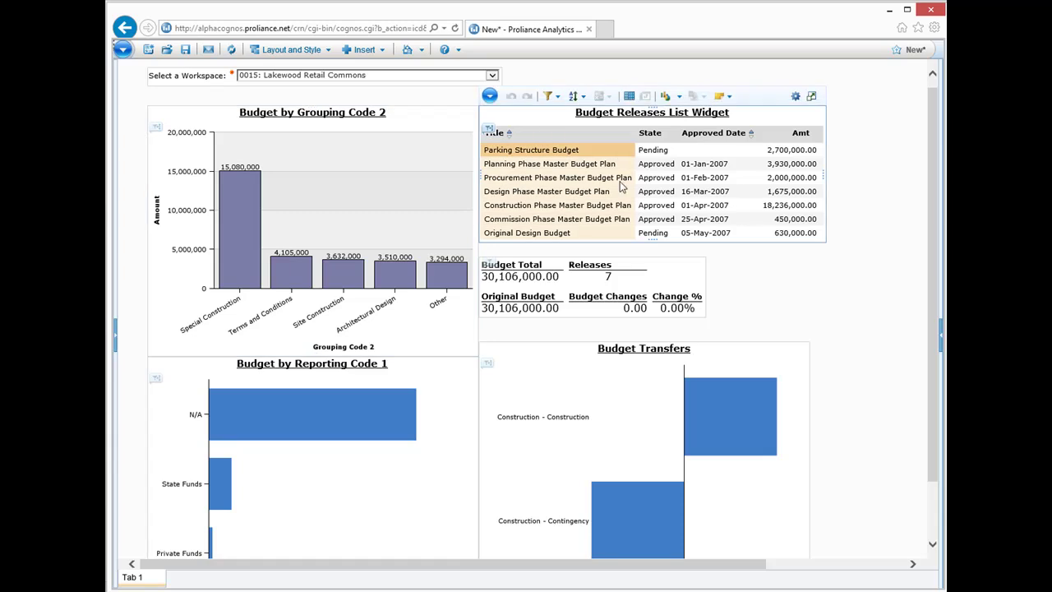
left_click(490, 97)
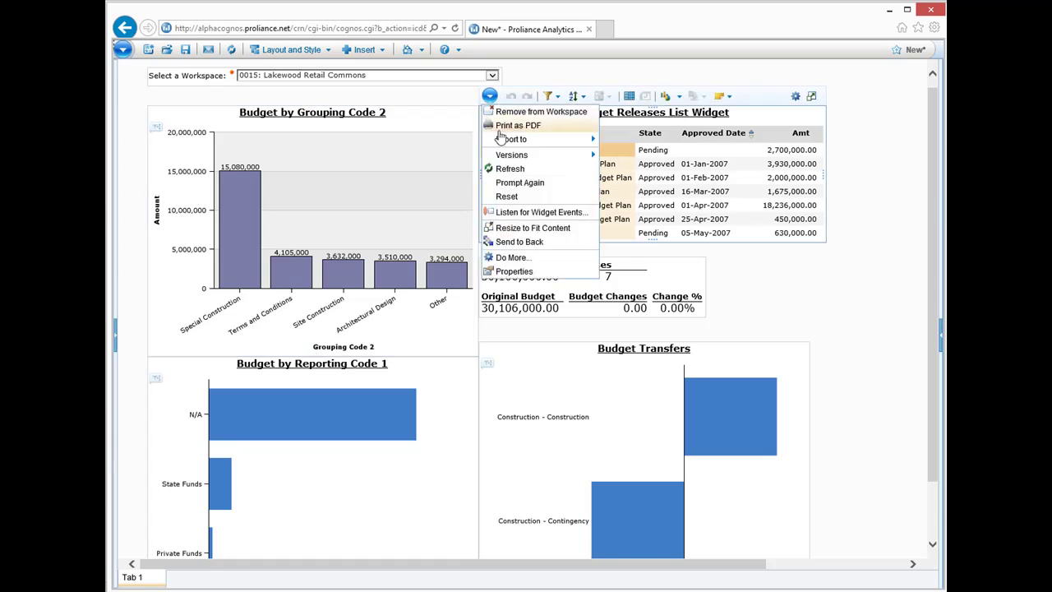
mouse_move(571, 141)
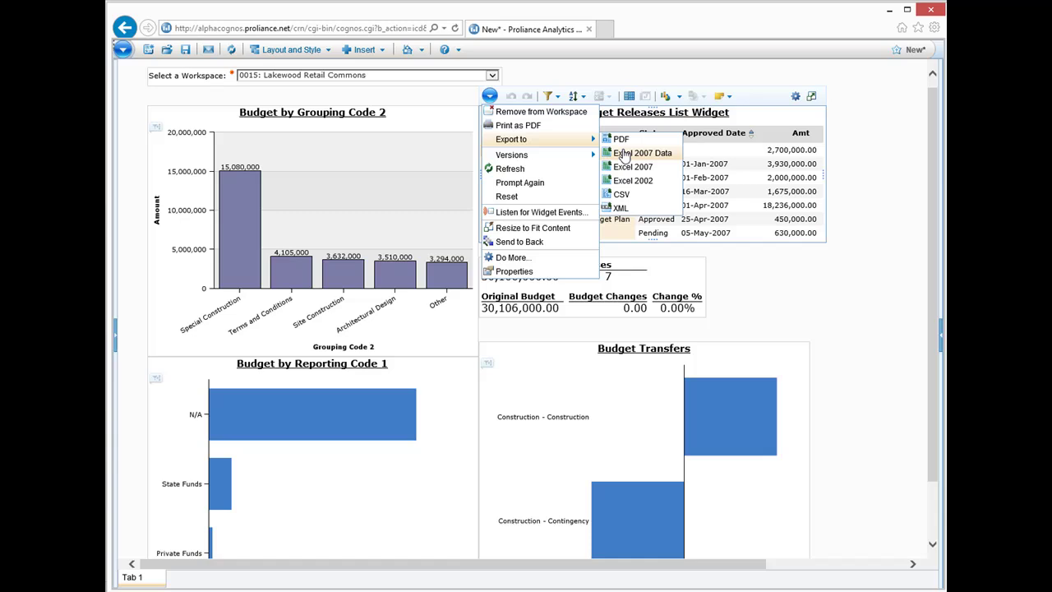
left_click(623, 155)
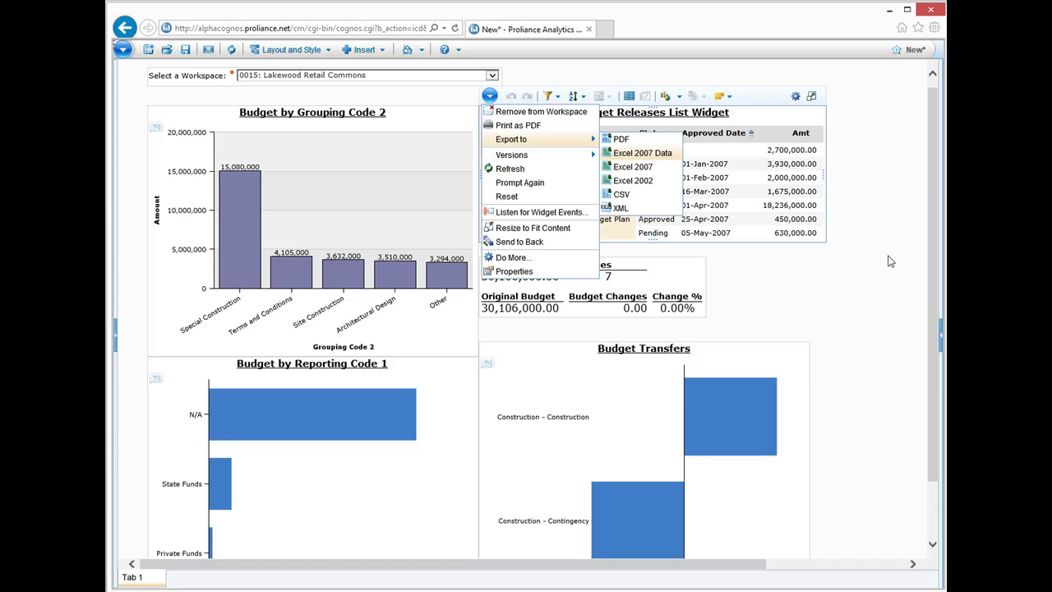